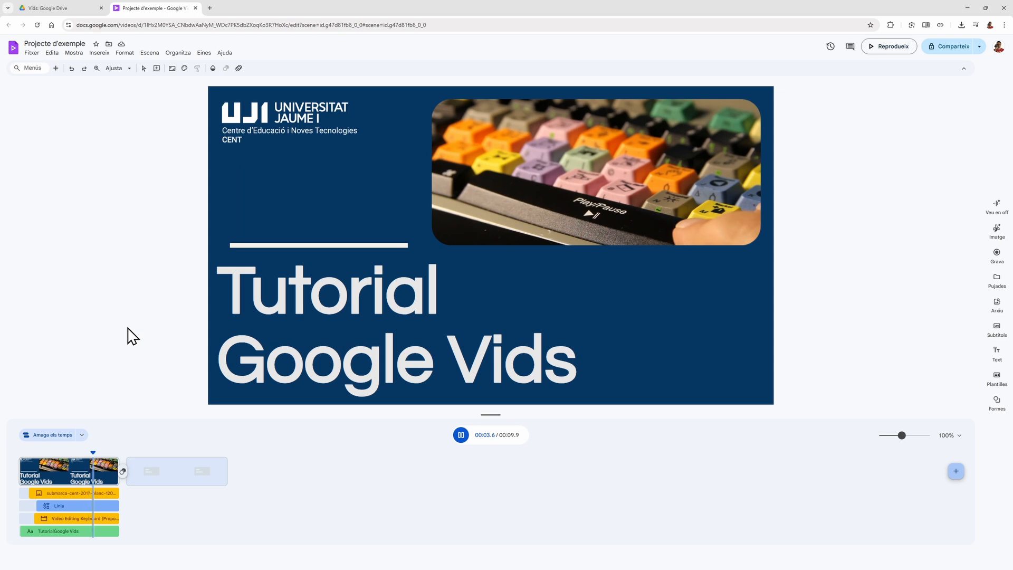
Step: Switch to Google Drive and create a new Google Vids video in the Vids folder
key("space")
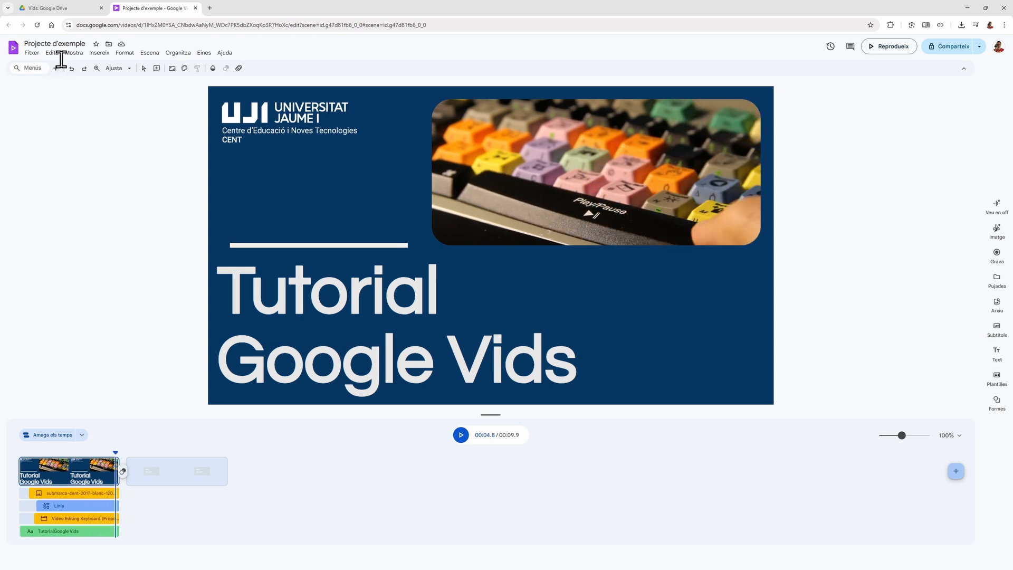
left_click(47, 8)
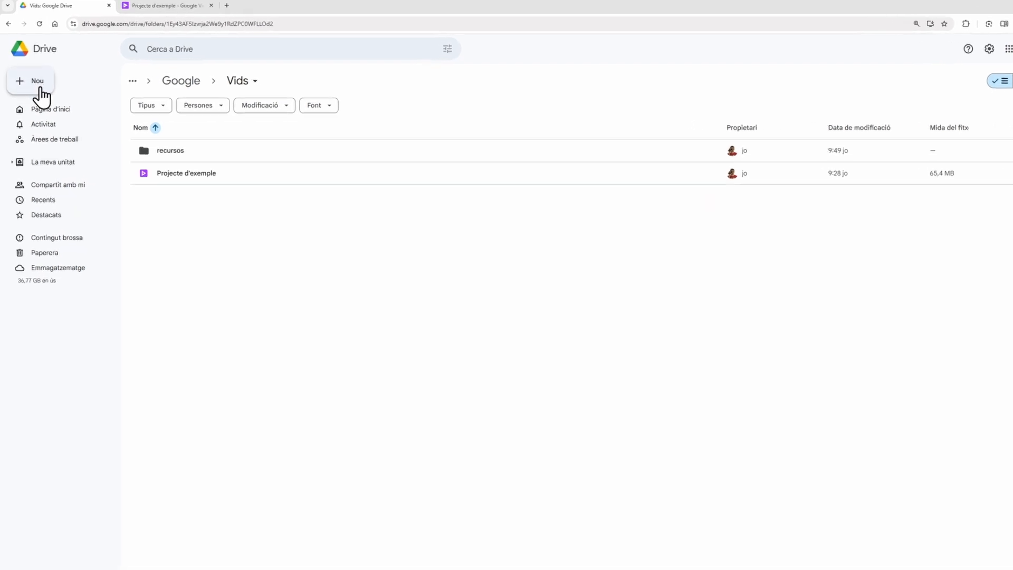
left_click(41, 88)
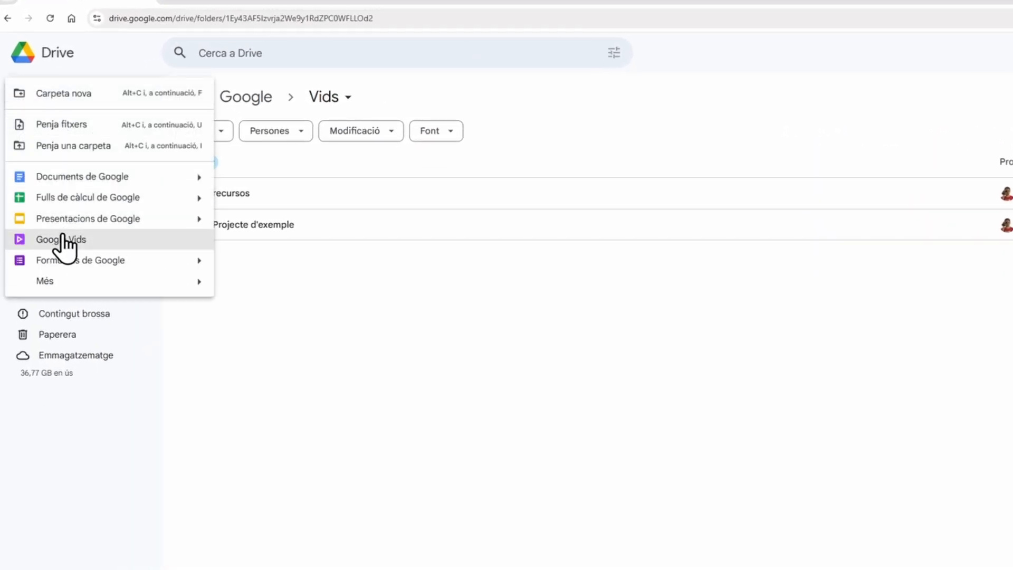
left_click(118, 239)
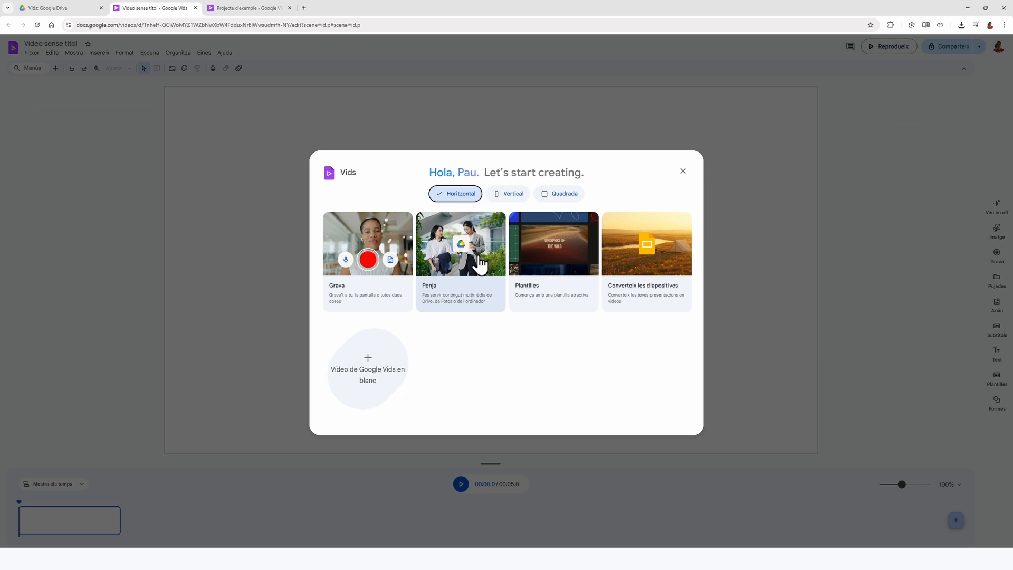
Step: Start the horizontal video by adding the google_tasks.mp4 file from Google Drive
left_click(480, 262)
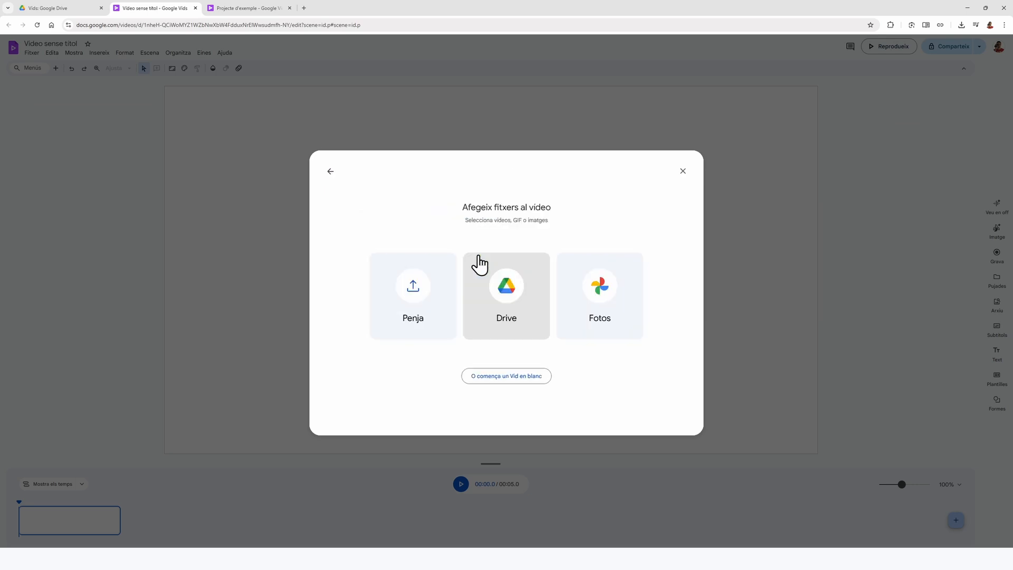
left_click(532, 320)
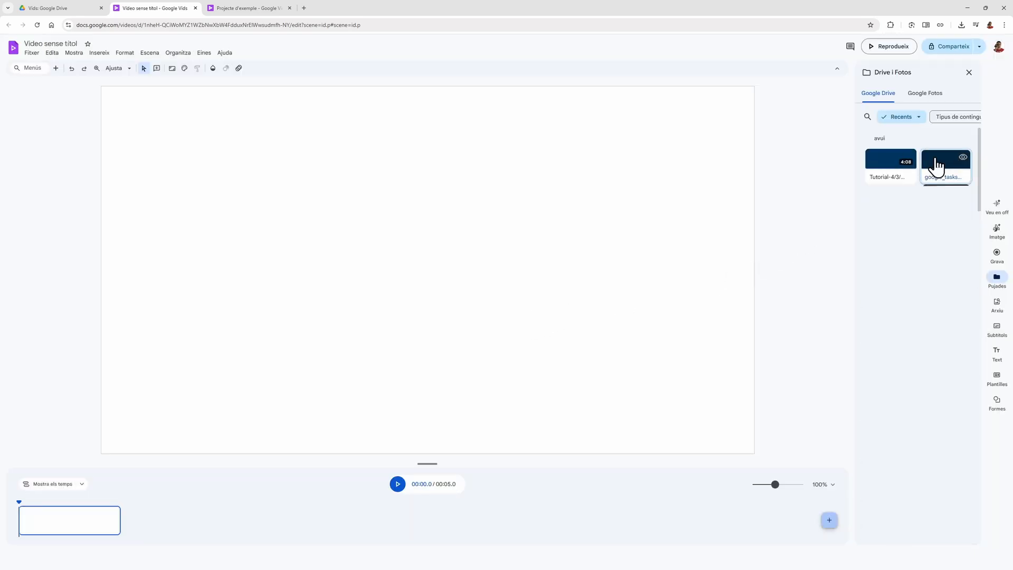
left_click(936, 167)
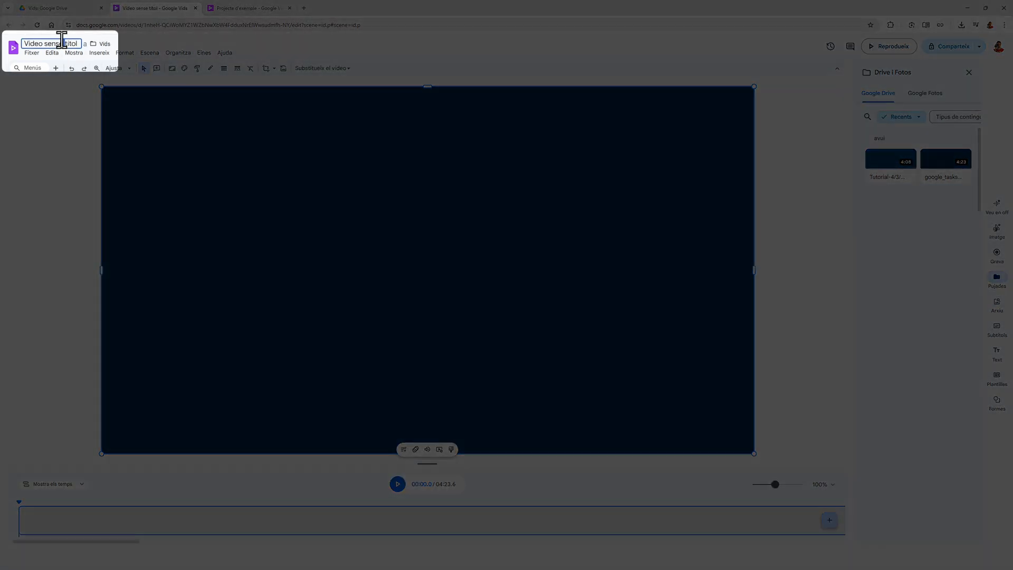
Step: Rename the untitled video as Tutorial
left_click(61, 44)
type("Tutorial")
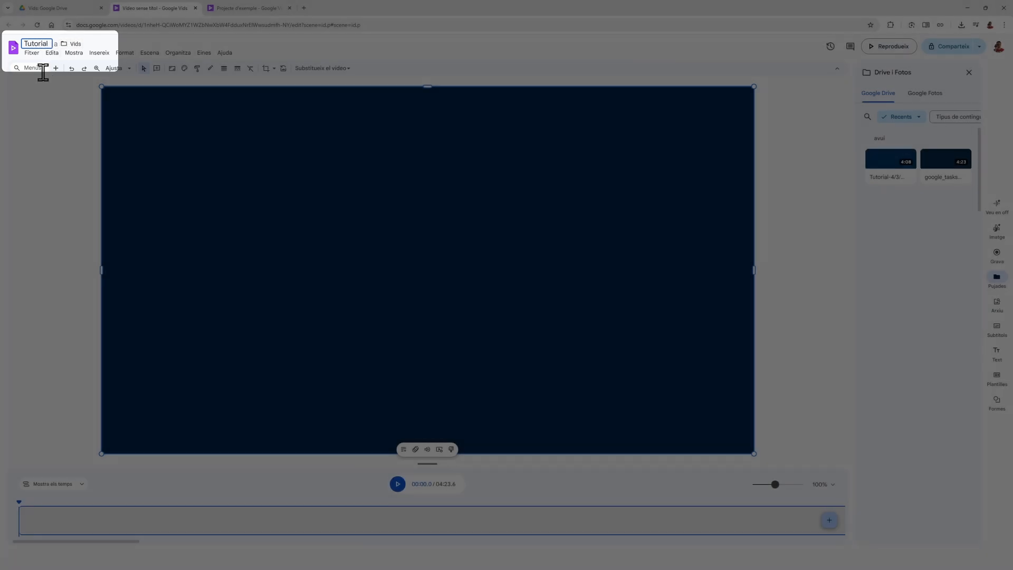
left_click(48, 109)
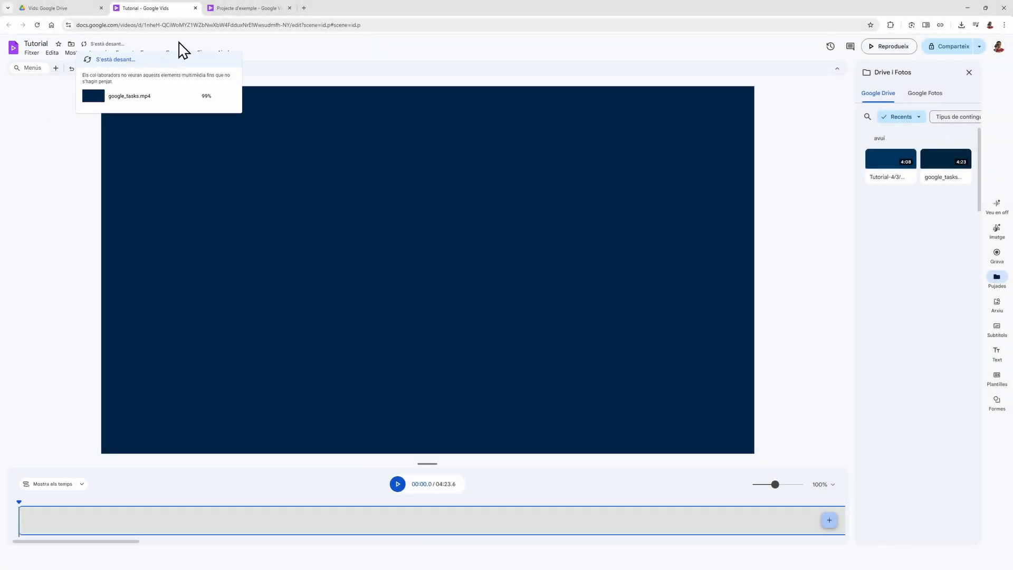
Step: Examine the objects that make up the scene in Projecte d'exemple: the keyboard video, the title text, the logo and the line
left_click(255, 9)
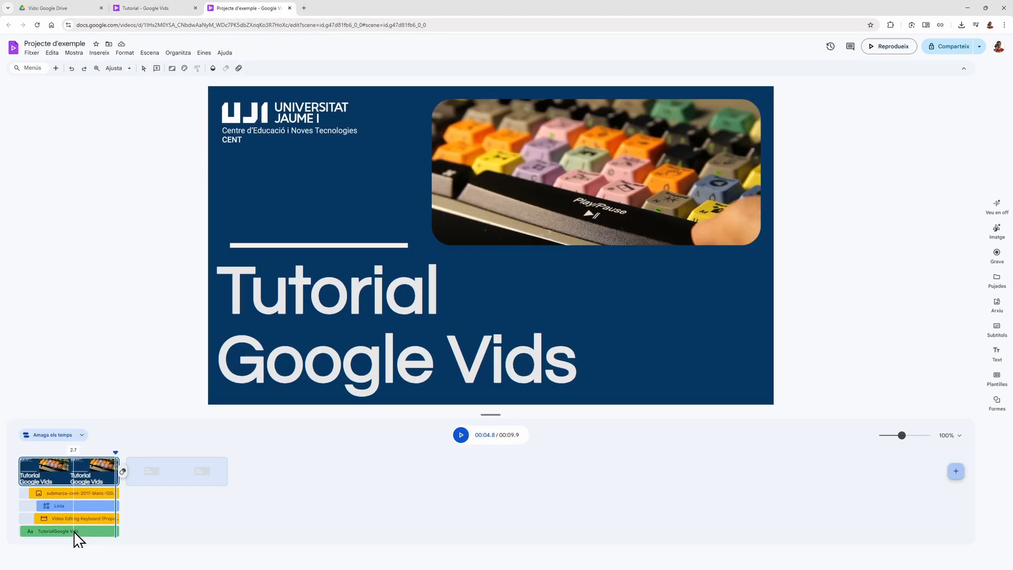
left_click(462, 198)
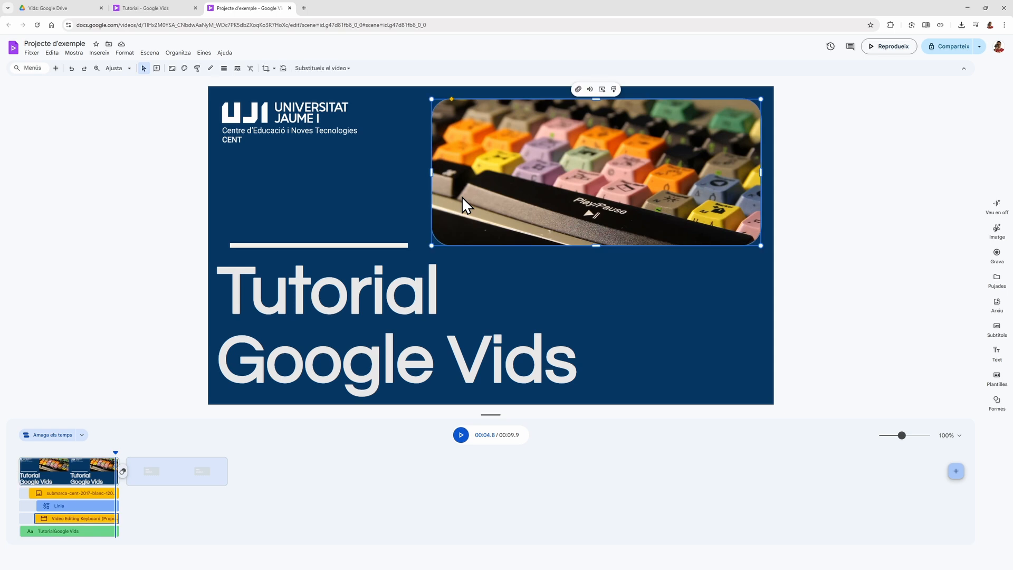
left_click(323, 269)
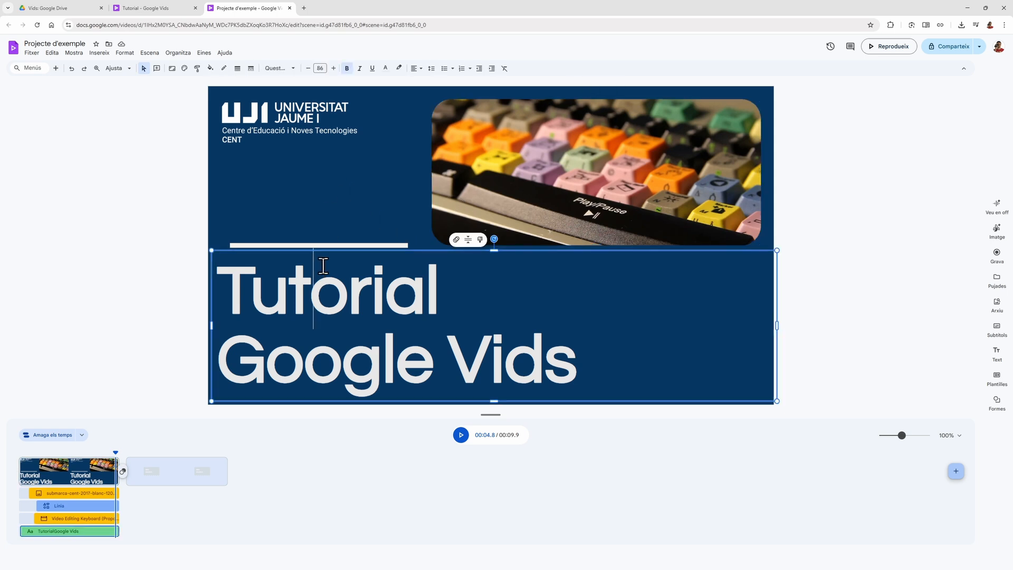
left_click(295, 133)
left_click(321, 244)
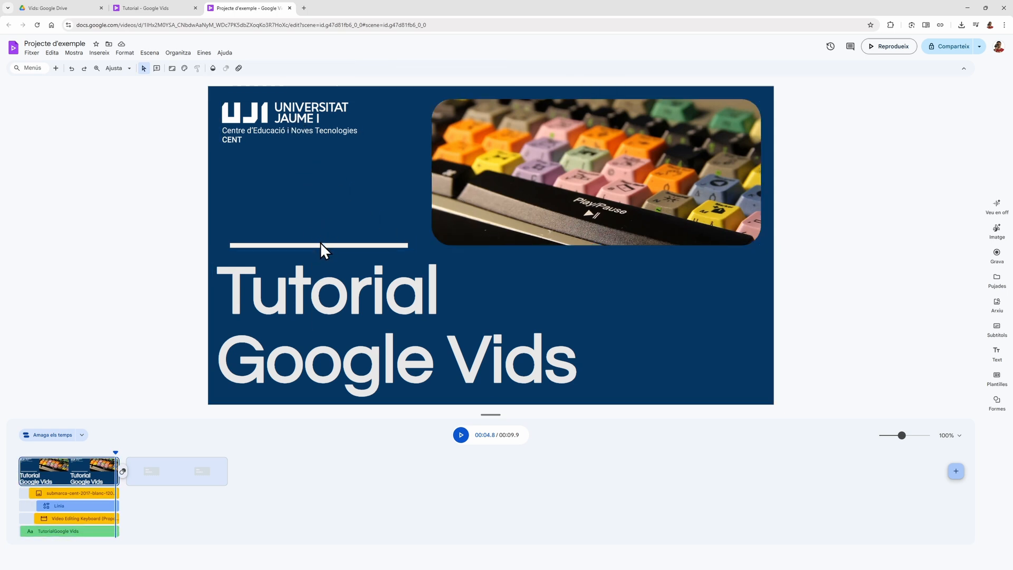
left_click(161, 280)
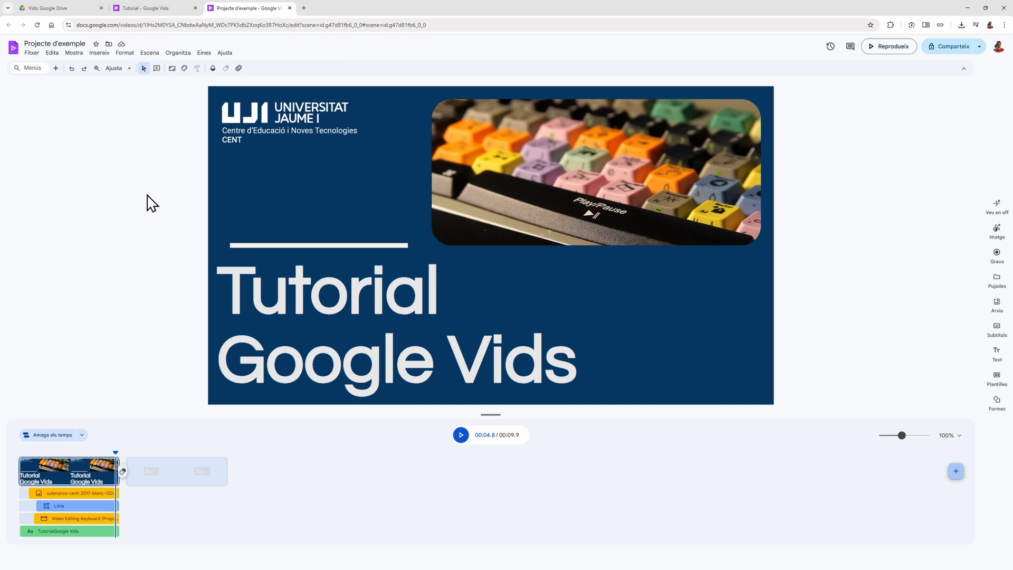
Step: Return to the Tutorial video and trim the start and end of its scene to a length of about 03:58.5
left_click(141, 9)
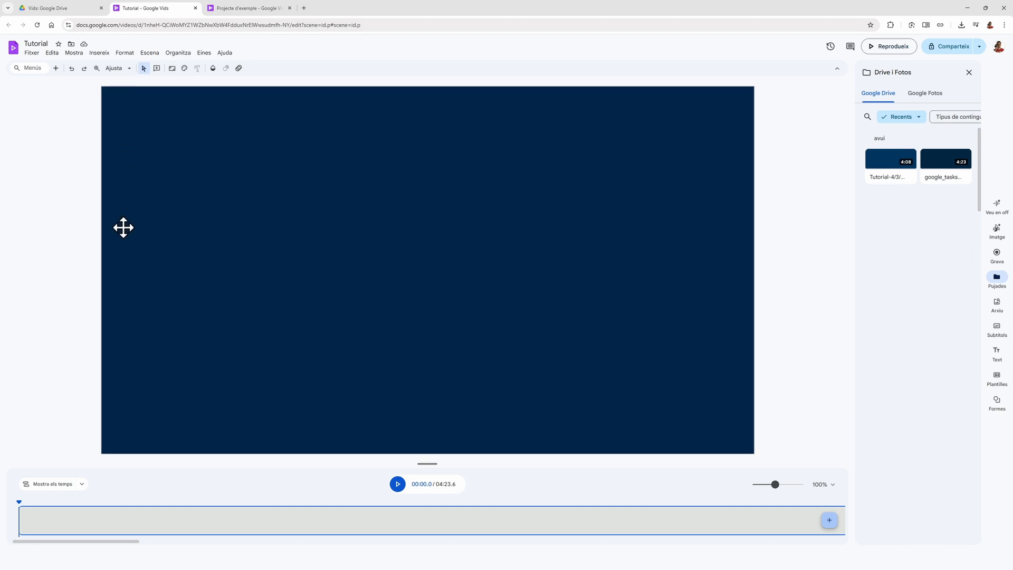
left_click_drag(774, 485, 755, 484)
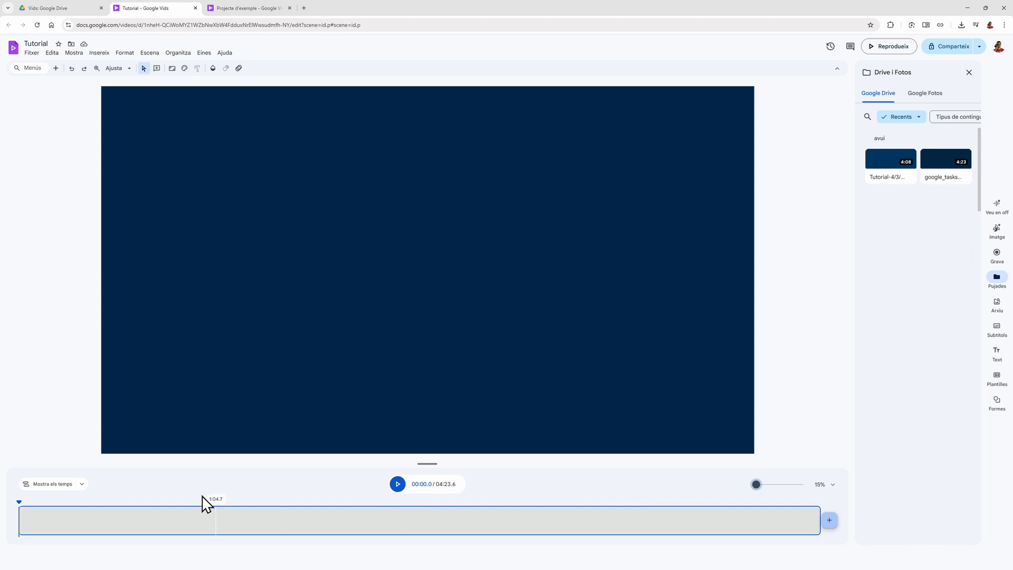
left_click_drag(19, 522, 63, 520)
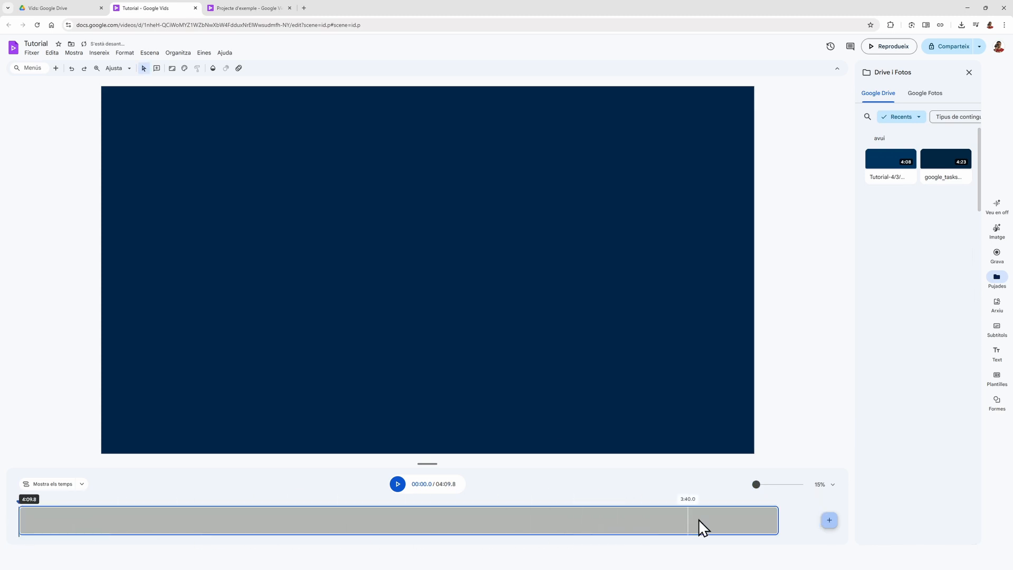
left_click_drag(776, 517, 744, 517)
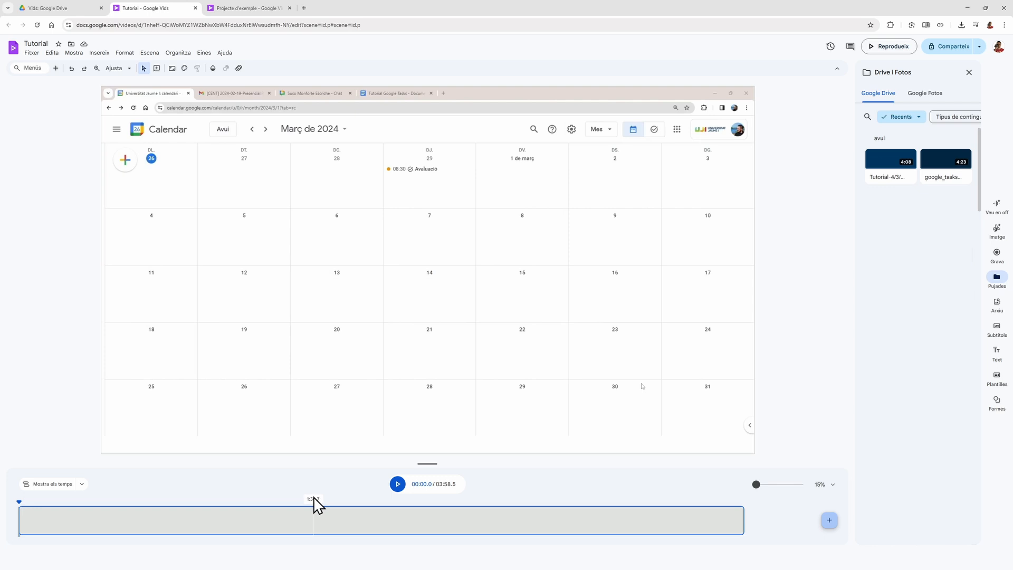
Step: Split the scene at about 01:36.2 and trim both sides of the cut, ending the first part at about 1:23.7
left_click(312, 500)
left_click(315, 524)
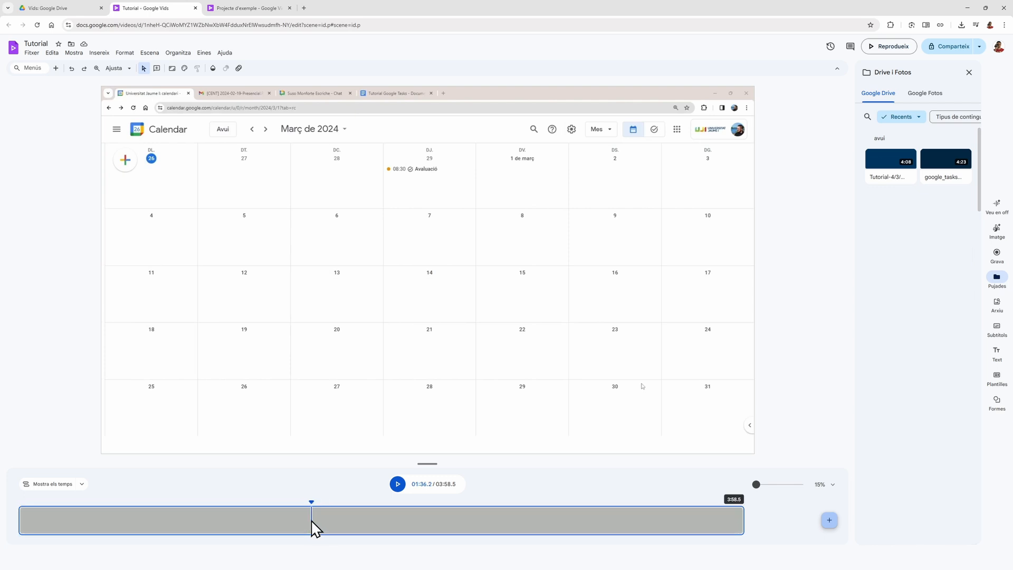
right_click(311, 522)
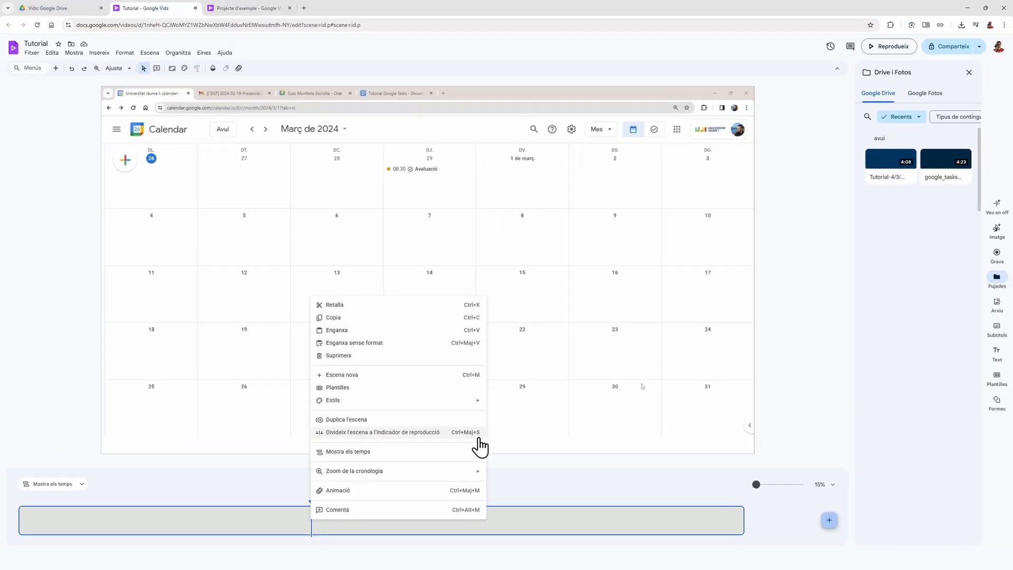
left_click(559, 390)
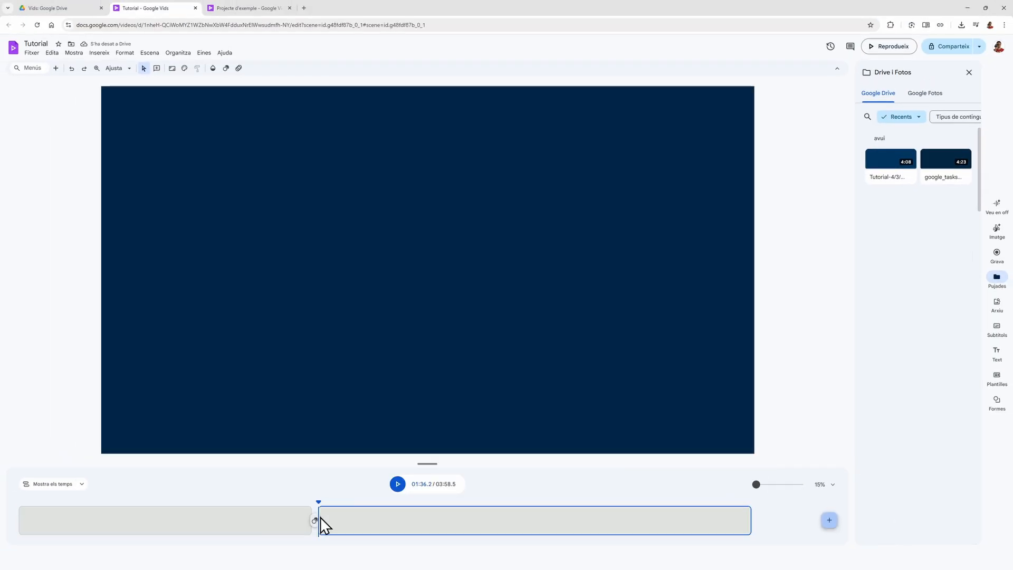
left_click_drag(319, 523, 274, 511)
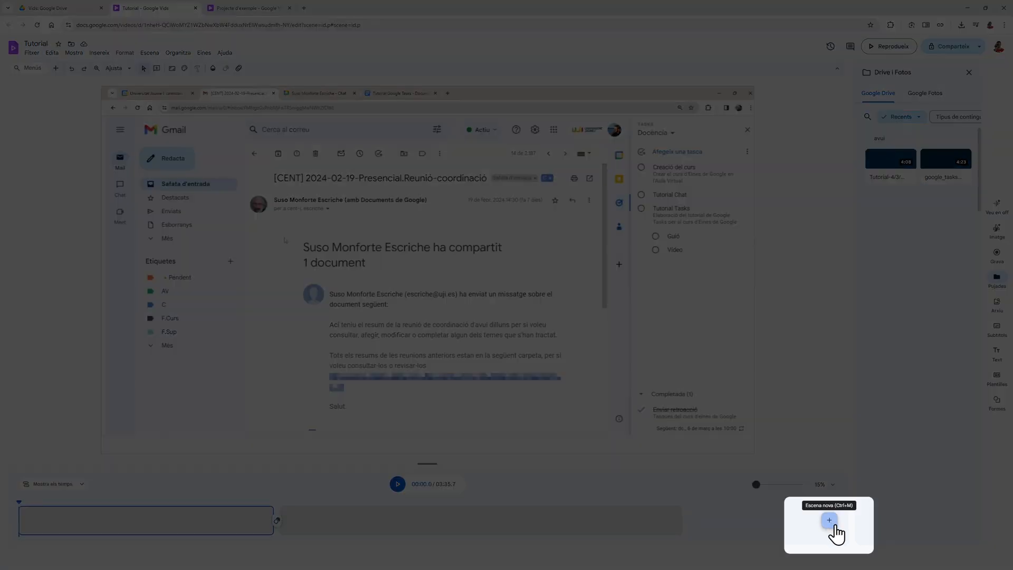
Step: Insert a new scene with Intro_UJI_H264.mp4 uploaded from the computer and move it to the start of the timeline
left_click(829, 521)
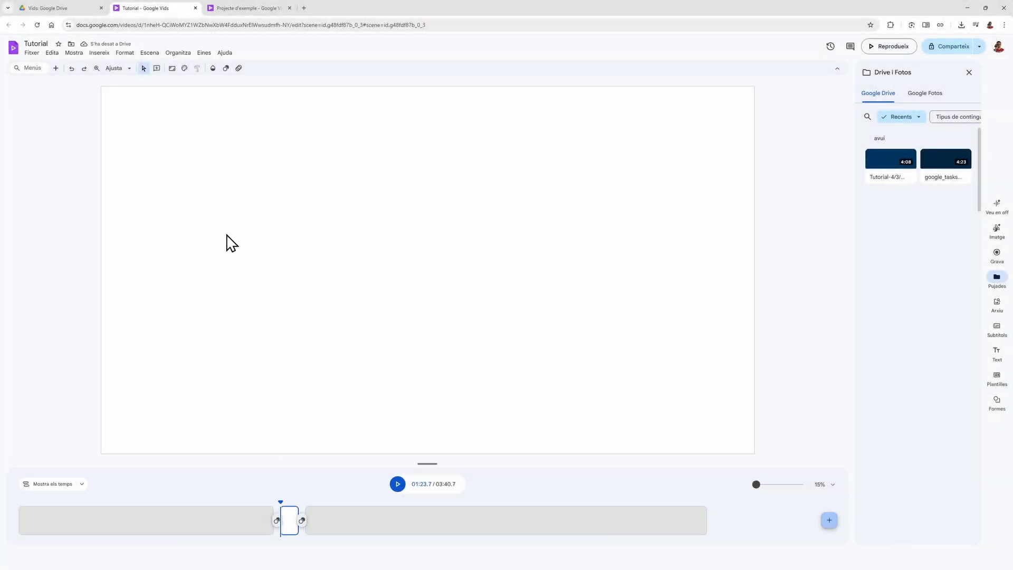
left_click(103, 59)
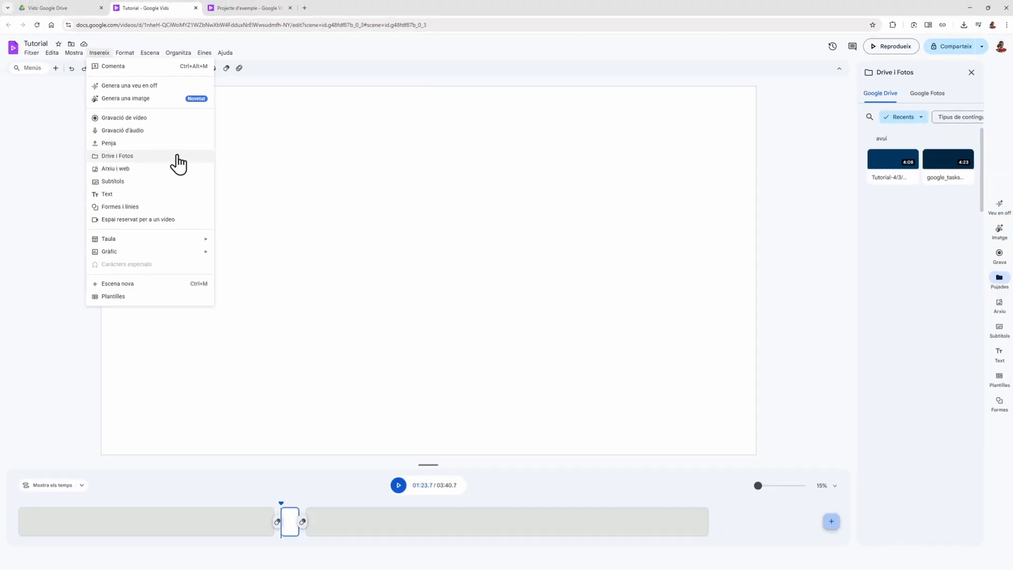
left_click(174, 144)
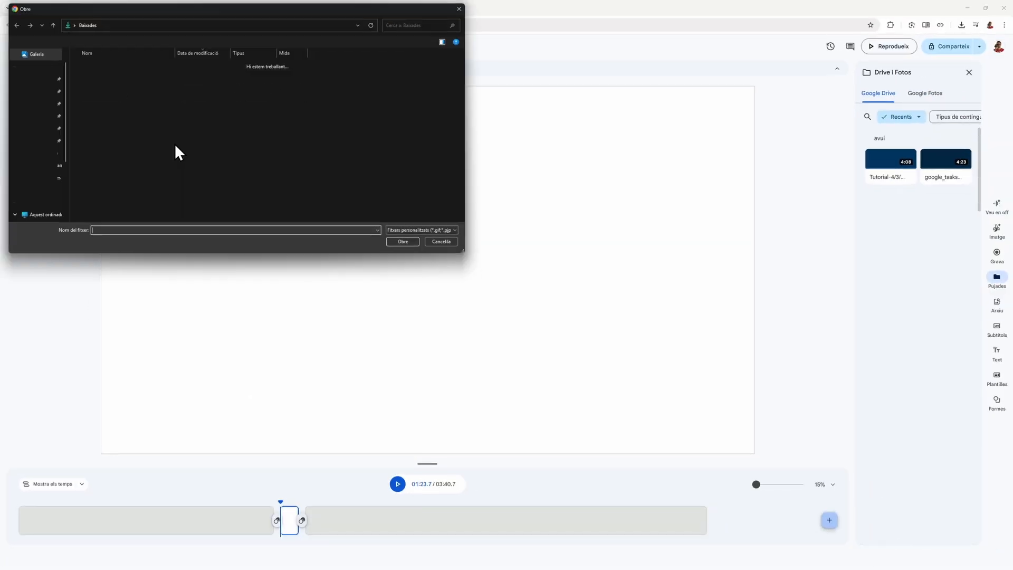
left_click(115, 94)
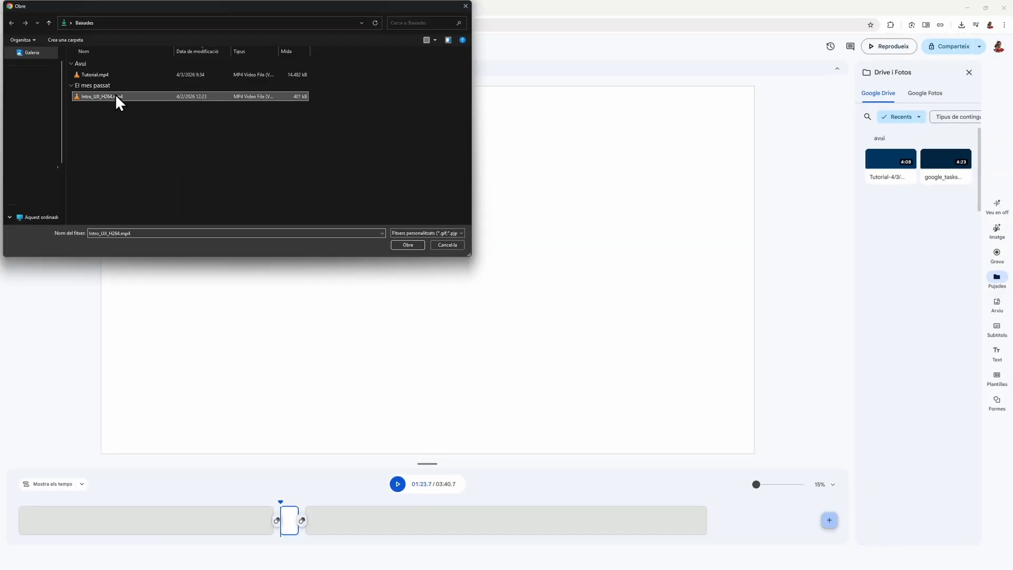
left_click(402, 244)
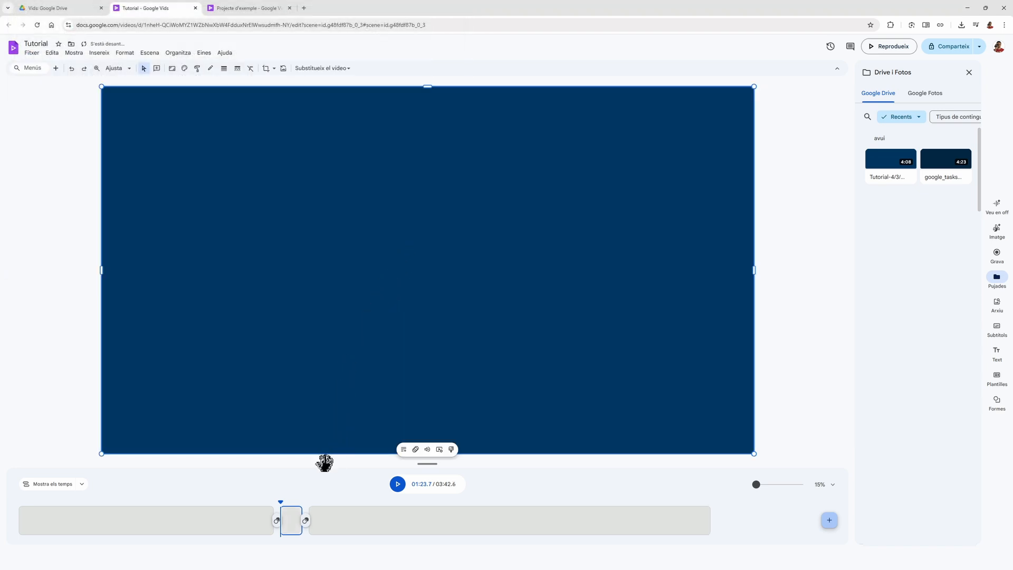
left_click_drag(291, 509, 24, 521)
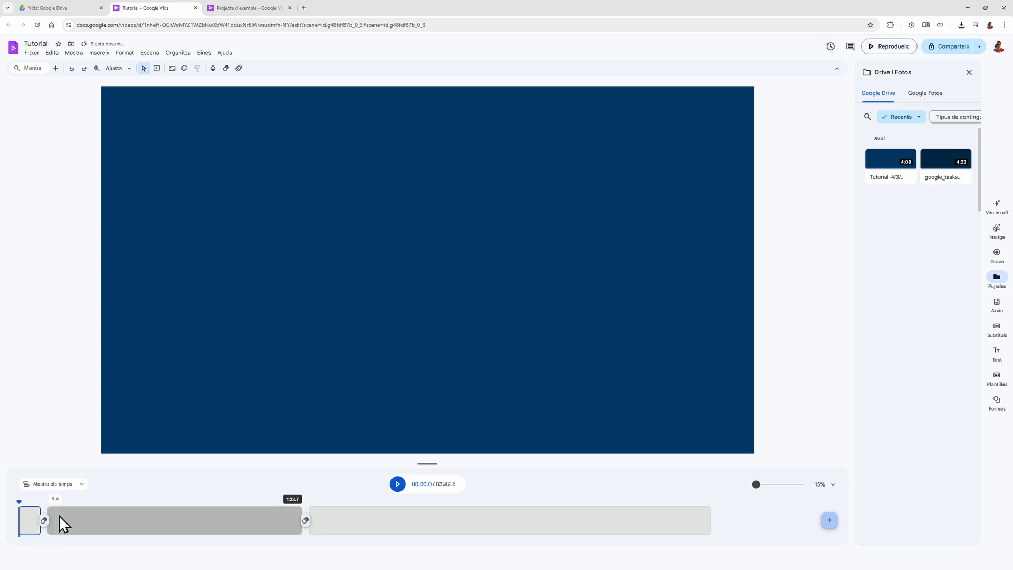
key("space")
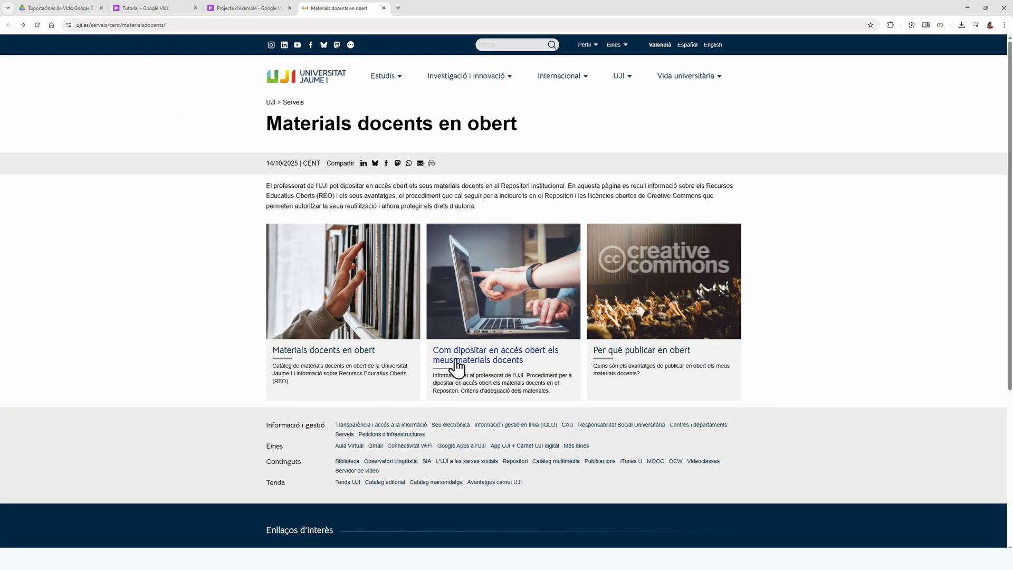
Step: Open the teaching-material templates page (Plantilles per a materials docents) through the open-access deposit guide on the UJI site
left_click(456, 364)
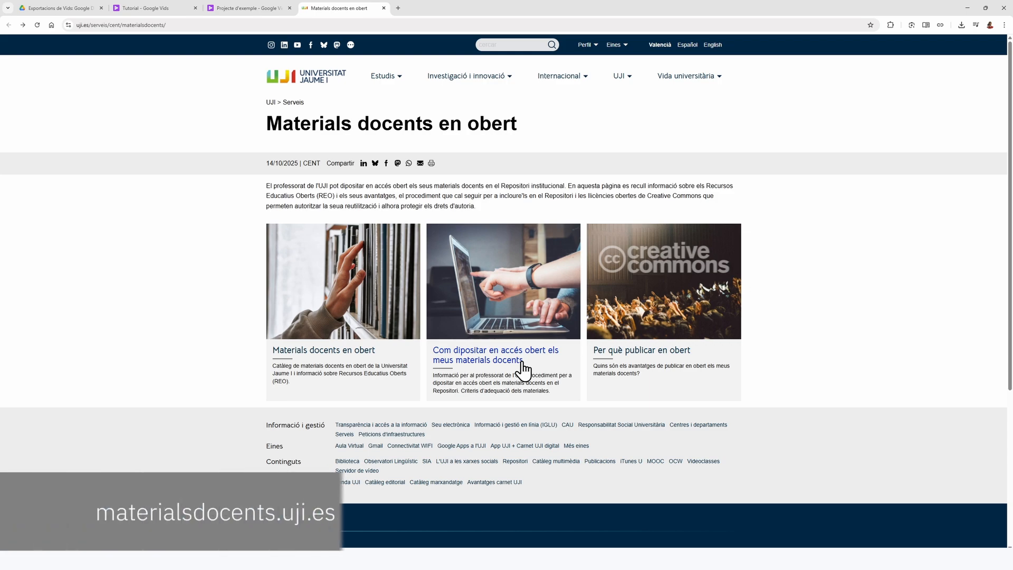
scroll(522, 363, "down", 8)
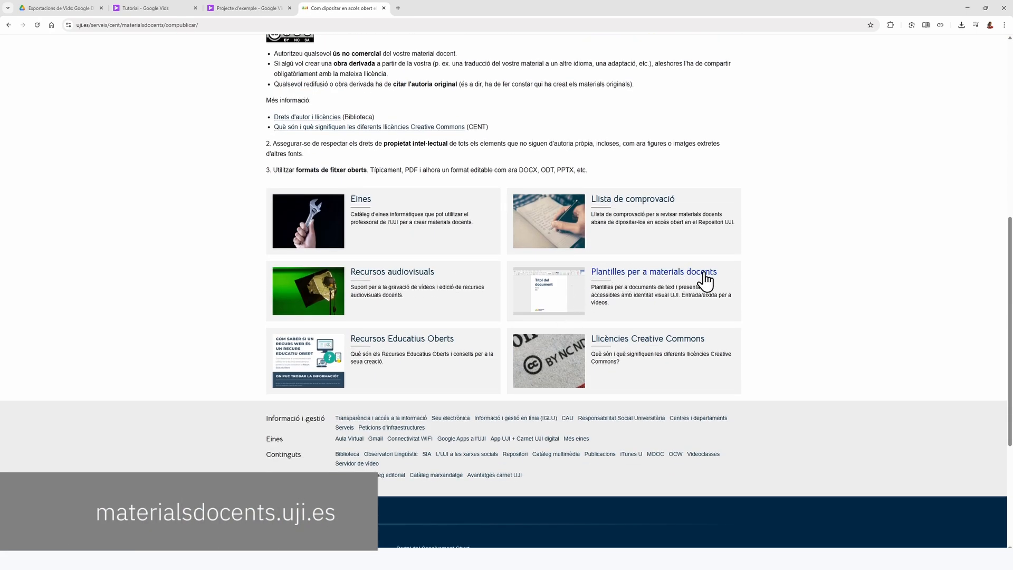
left_click(708, 279)
scroll(525, 289, "down", 2)
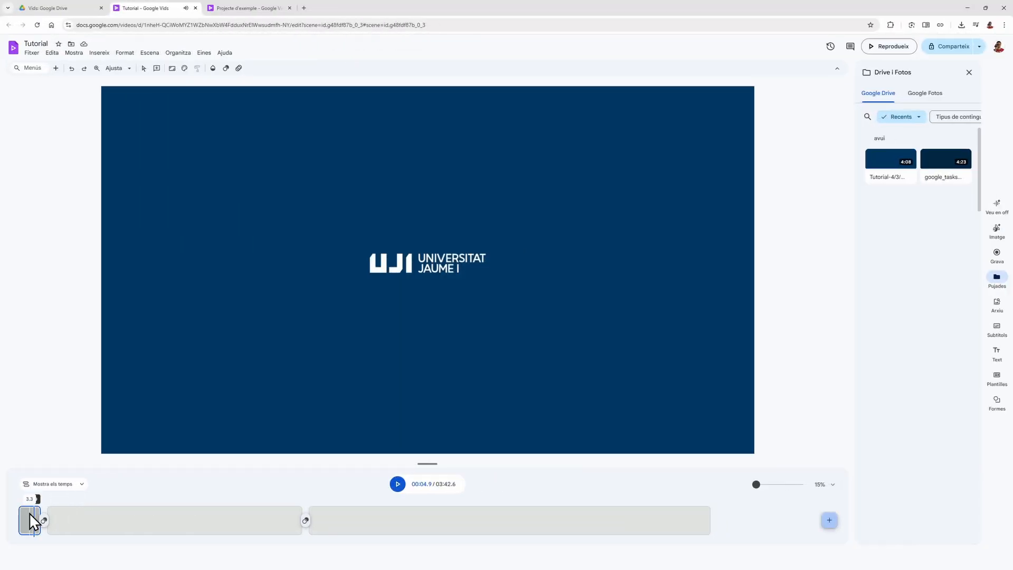
Step: In the Tutorial video, duplicate the intro scene and move the copy to the end of the timeline
right_click(30, 512)
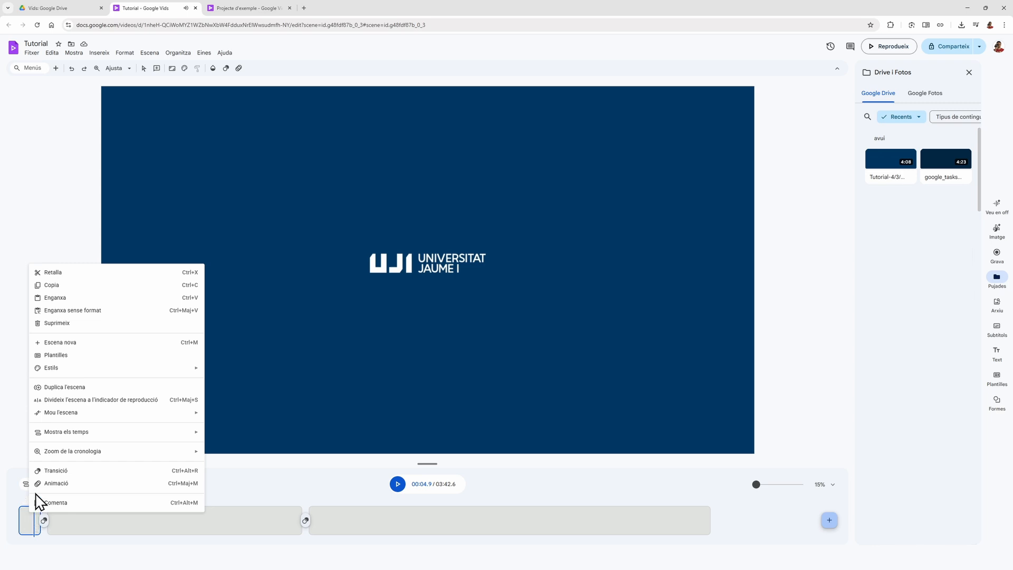
left_click(63, 389)
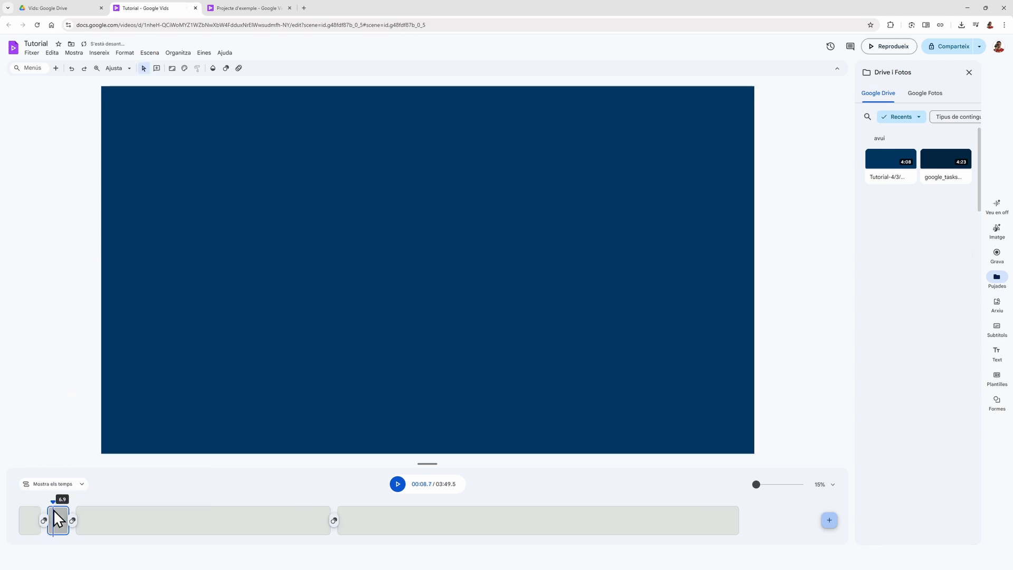
left_click_drag(58, 517, 686, 504)
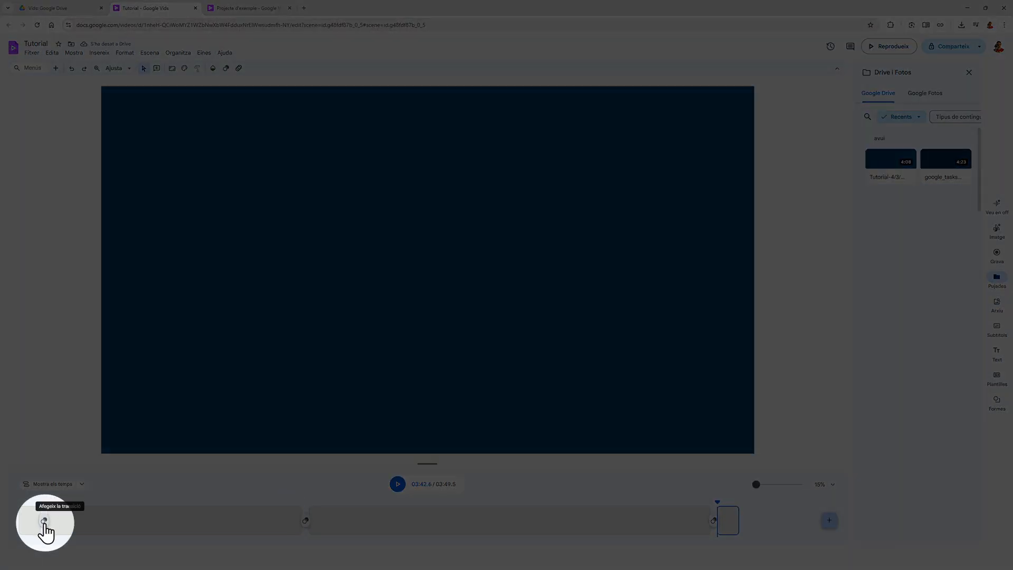
Step: Add an Empenta transition between the intro and the following scene, then place the playhead at about 00:01.5 in the intro
left_click(43, 520)
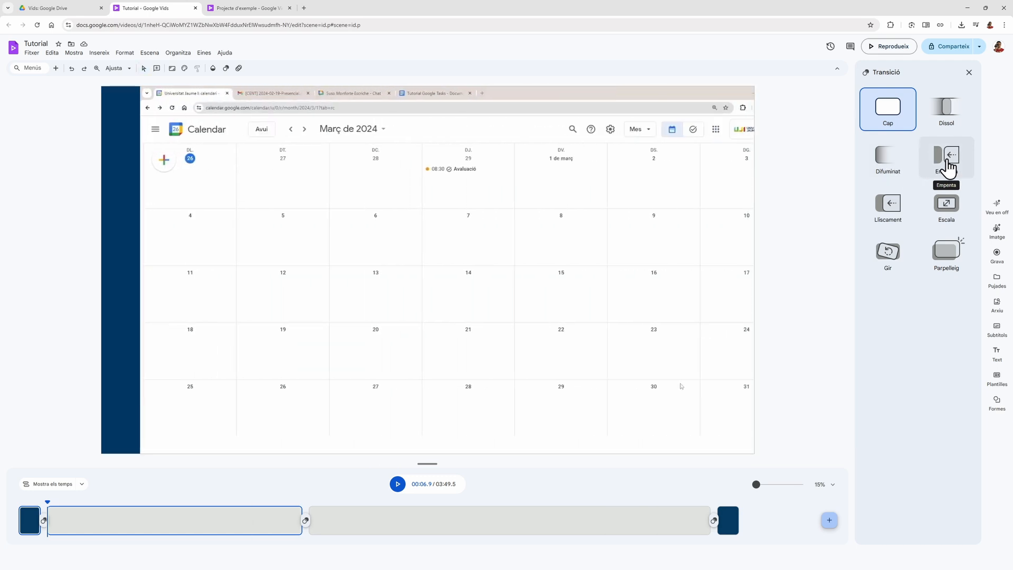
left_click(948, 166)
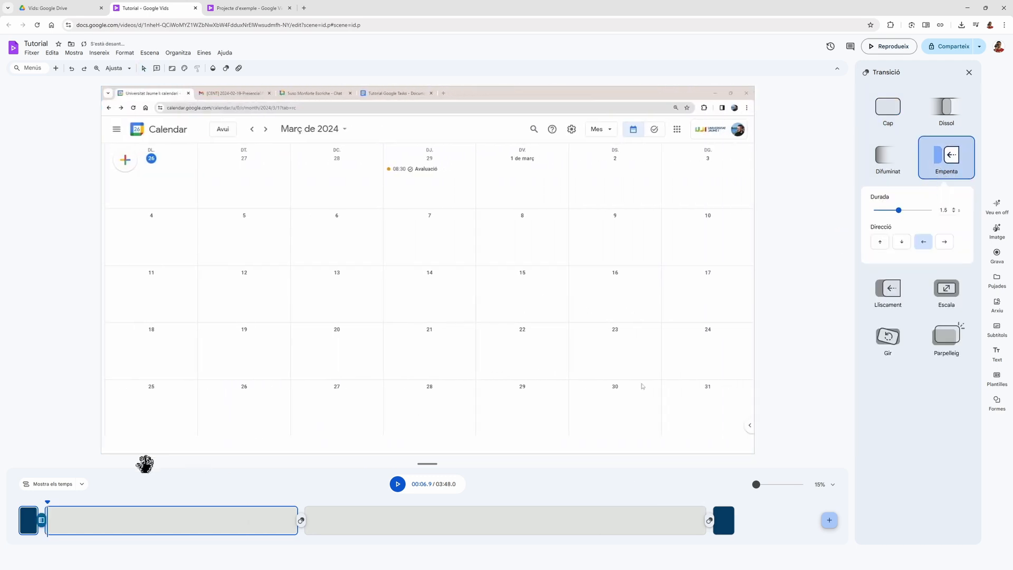
left_click(24, 500)
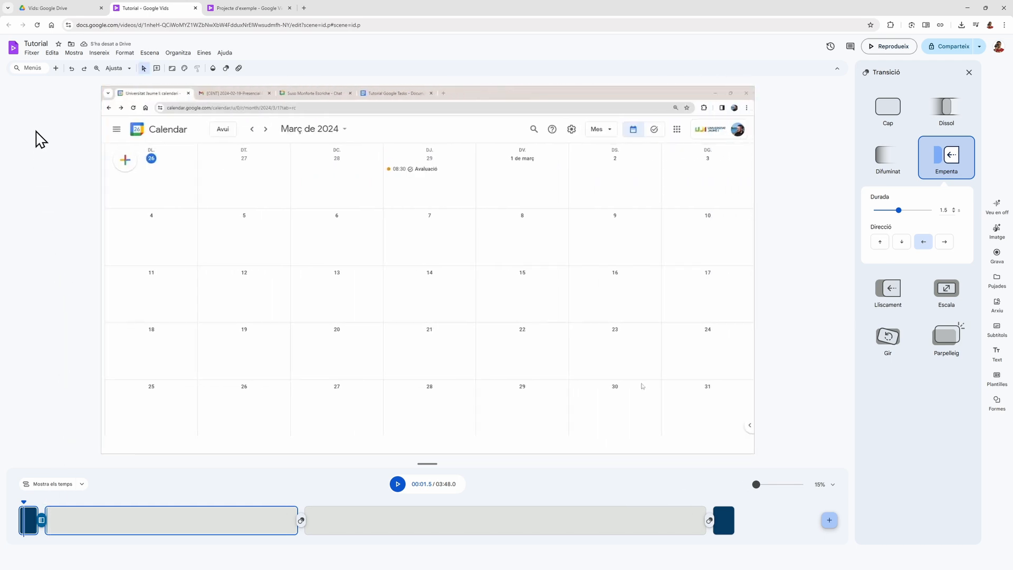
Step: Export the Tutorial video to Drive
left_click(32, 53)
mouse_move(45, 139)
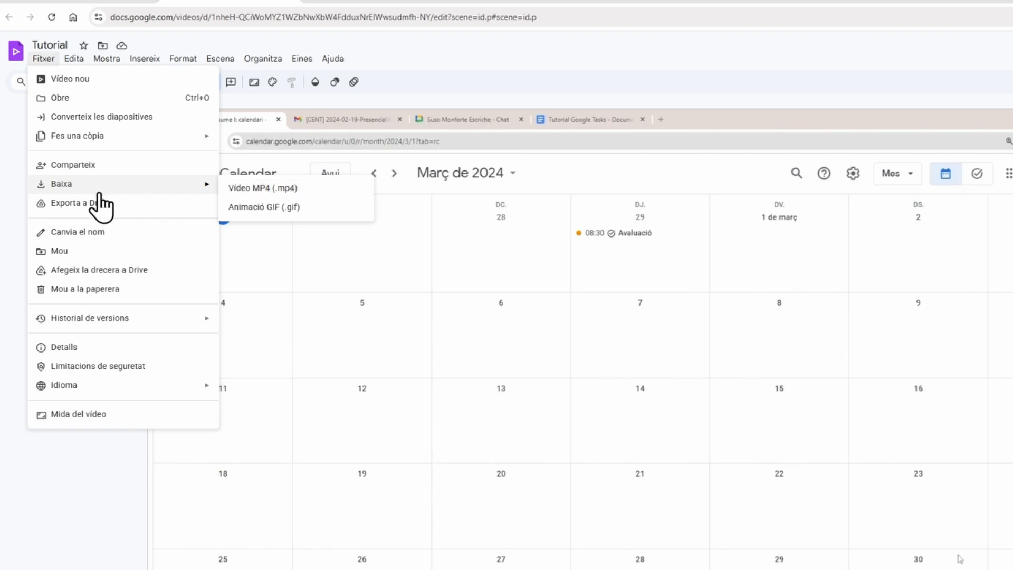
left_click(188, 205)
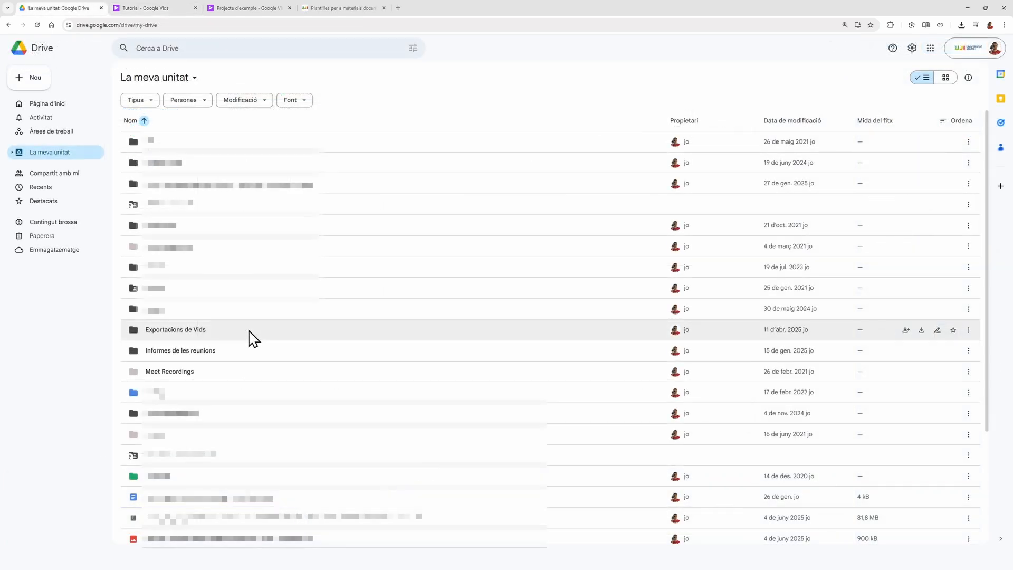
Step: In Google Drive, open the exported video Tutorial-4/3/2026 9:57.mp4 from the Exportacions de Vids folder
left_click(250, 333)
double_click(250, 333)
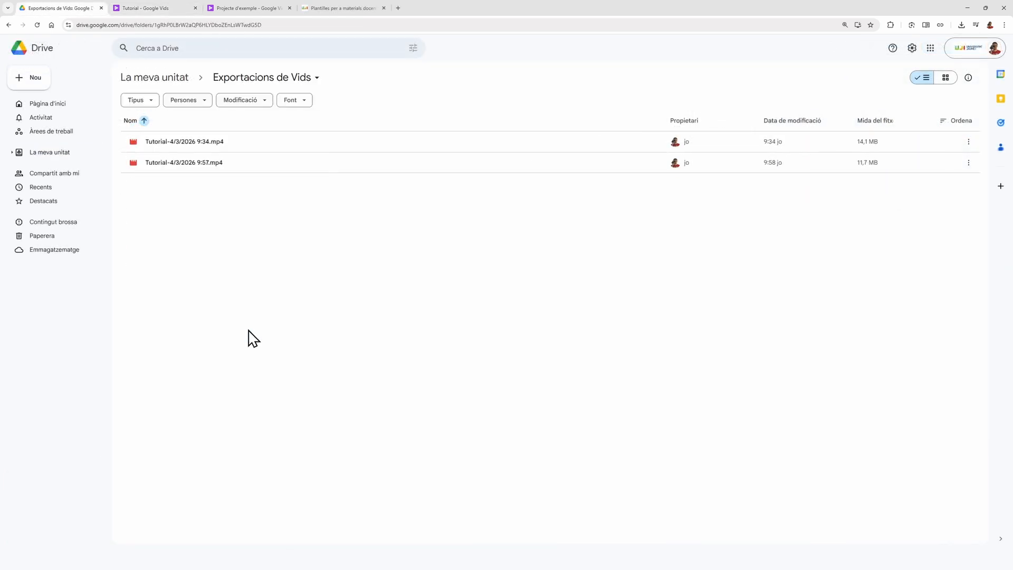
double_click(191, 162)
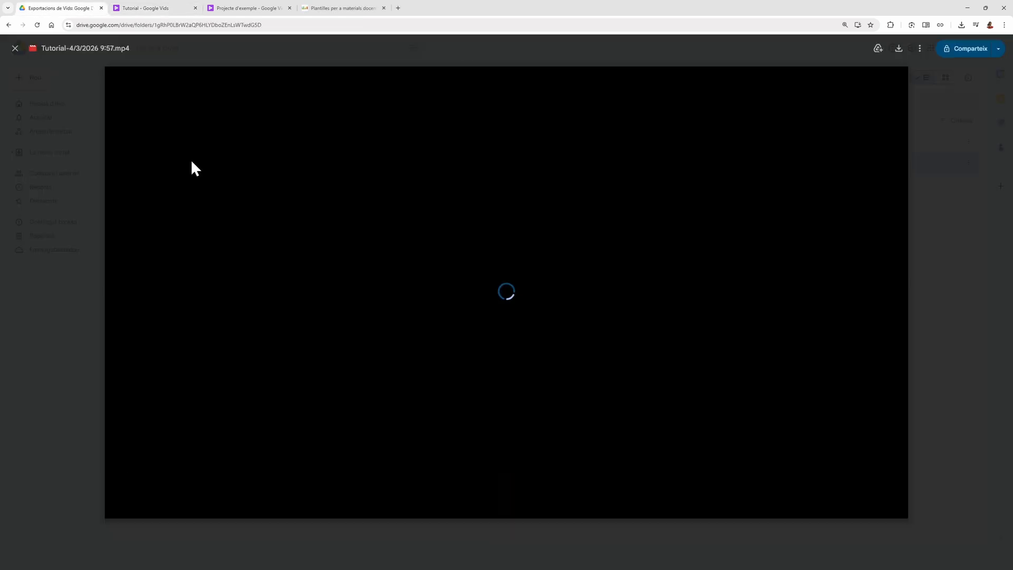